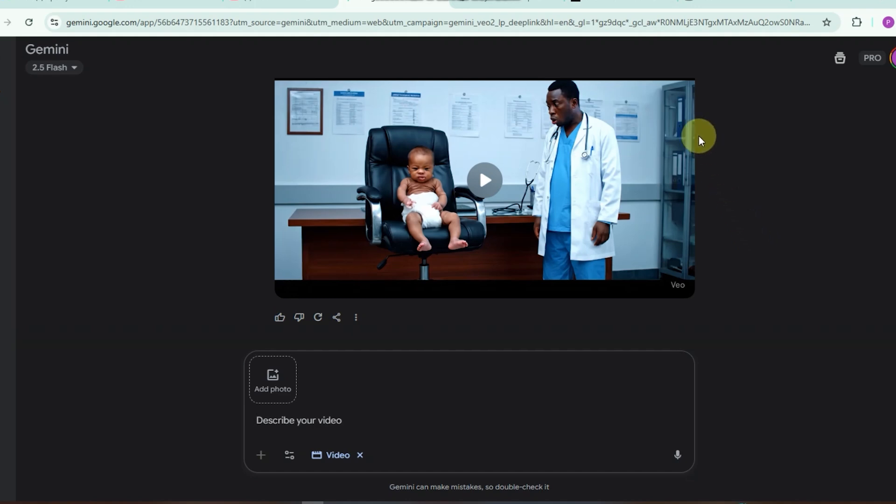
Review the earlier newborn baby comedy prompts and their generated videos in the Gemini conversation
scroll(617, 218, up, 6)
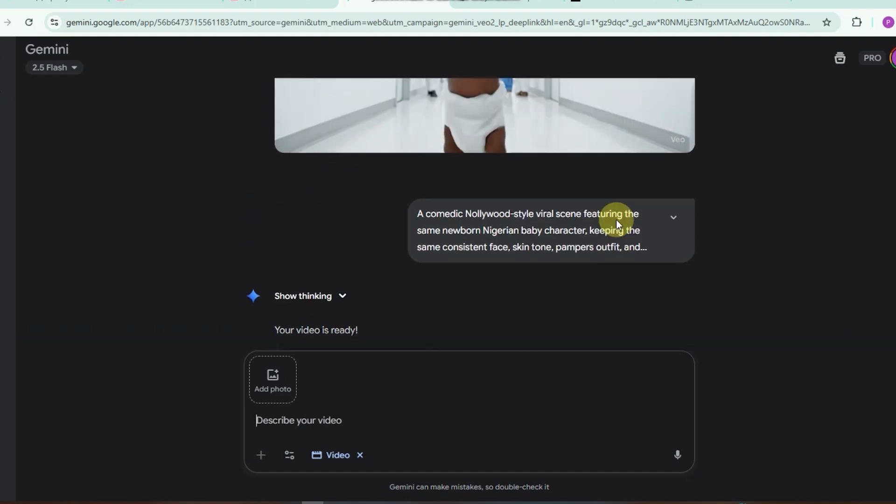
scroll(616, 220, down, 2)
scroll(617, 221, up, 15)
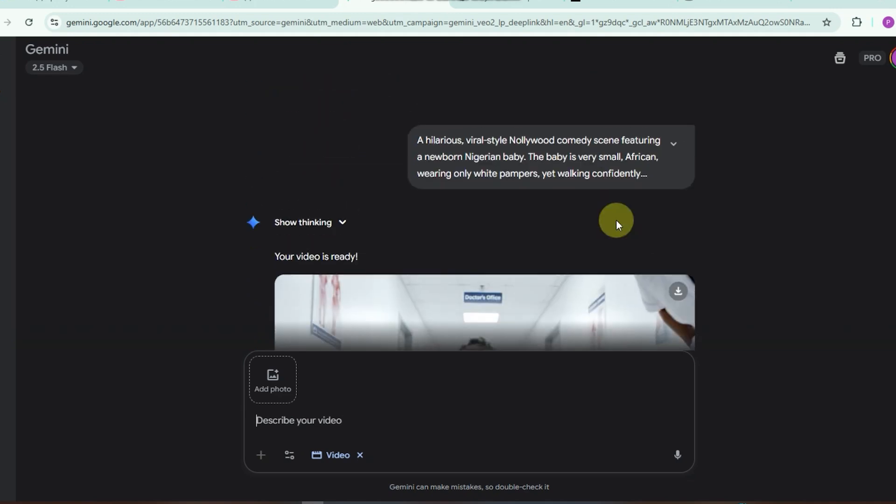
scroll(609, 219, down, 10)
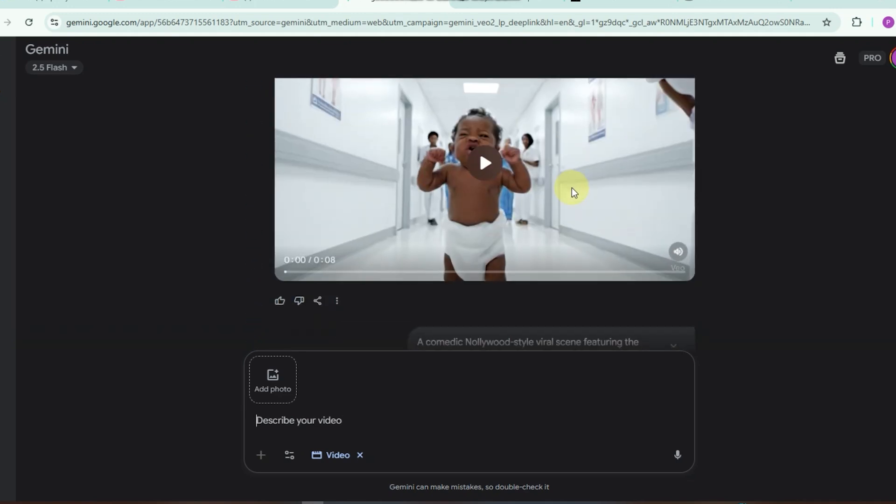
scroll(573, 188, up, 5)
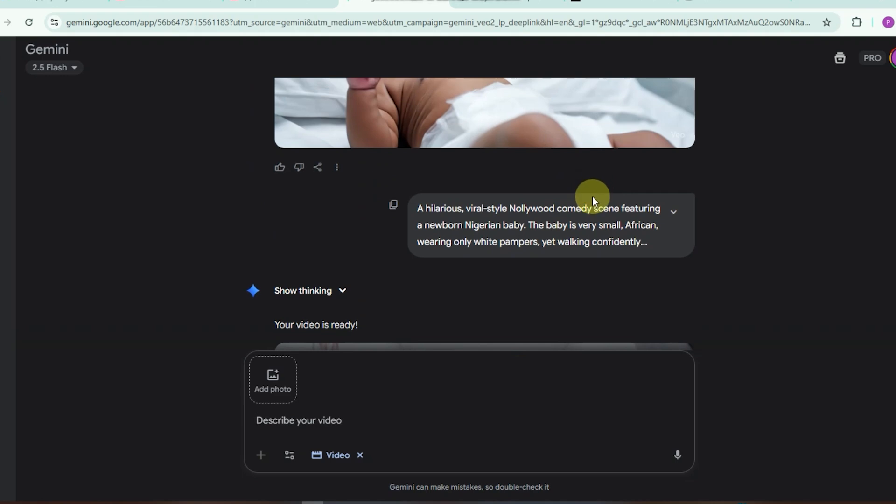
Switch to ChatGPT and request a detailed Google VEO 3 prompt for a business advert with a young Nigerian lady presenting her supermarket's products and discounts
click(524, 5)
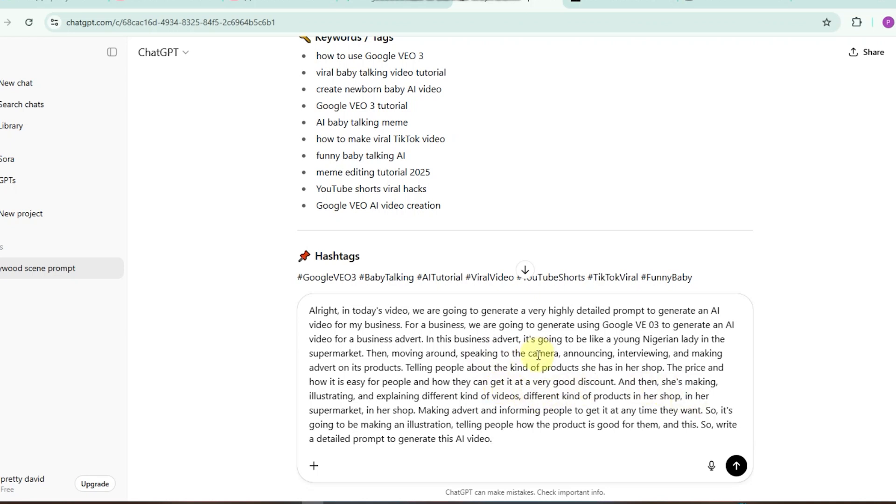
click(737, 468)
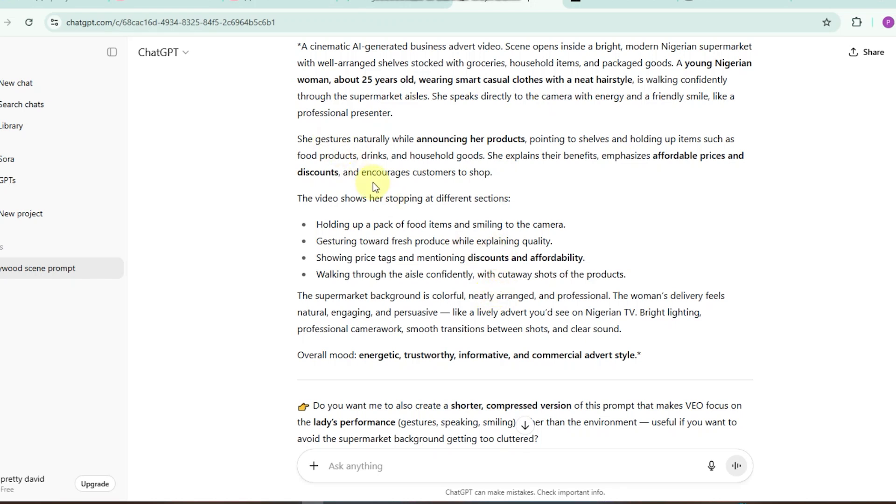
Copy the full "Google VEO 3 Prompt (Business Advert)" text, from the cinematic opening through the overall mood line
scroll(374, 187, up, 1)
drag(297, 106, 301, 106)
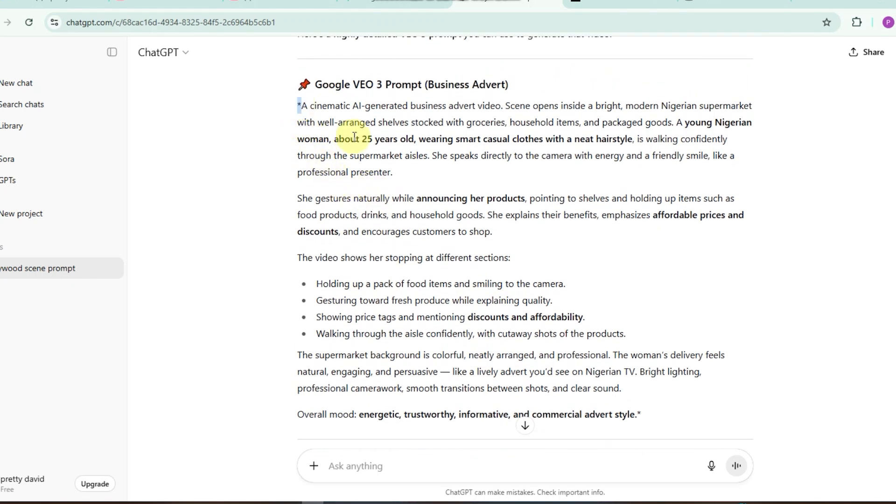
drag(354, 137, 742, 264)
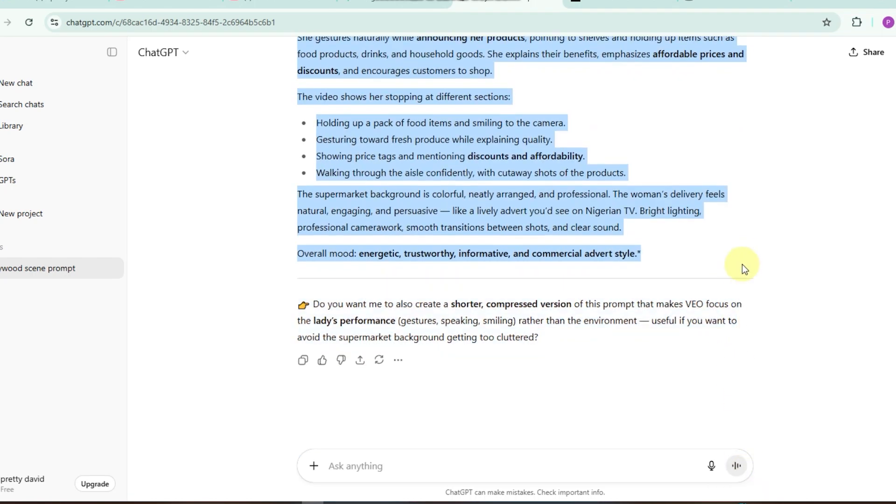
right_click(549, 258)
click(568, 272)
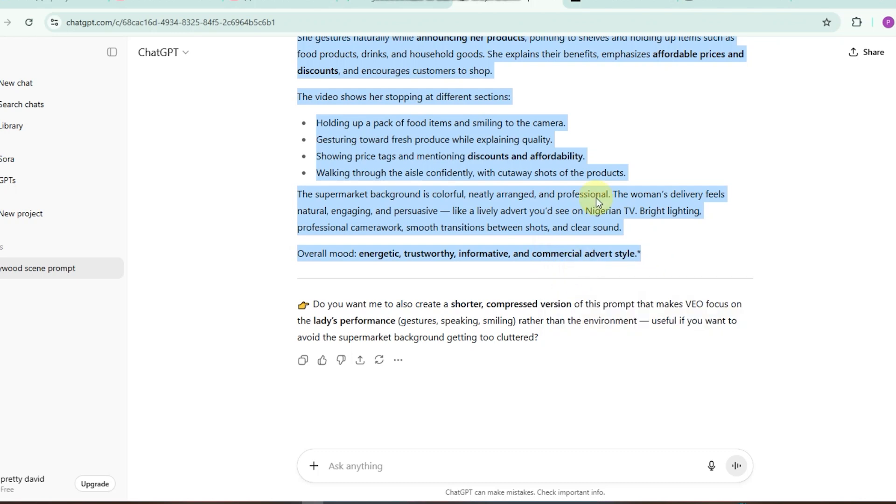
Switch to Gemini and generate a video from the copied supermarket business advert prompt
click(363, 5)
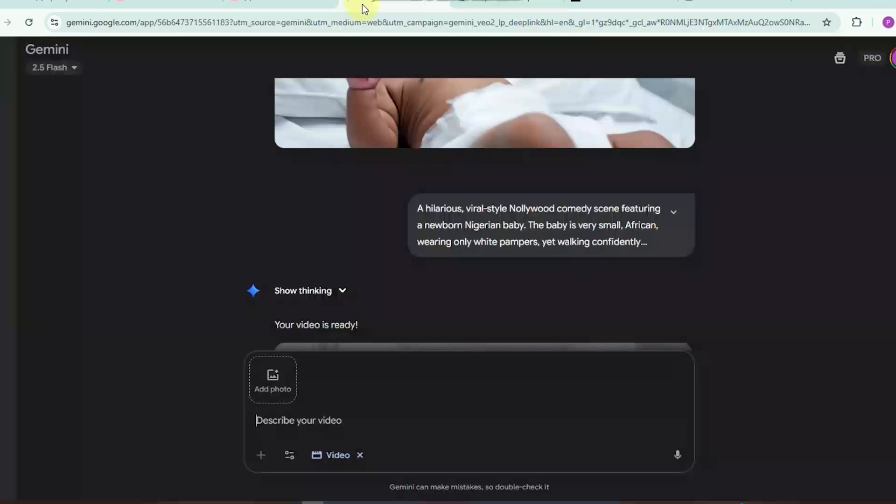
click(320, 405)
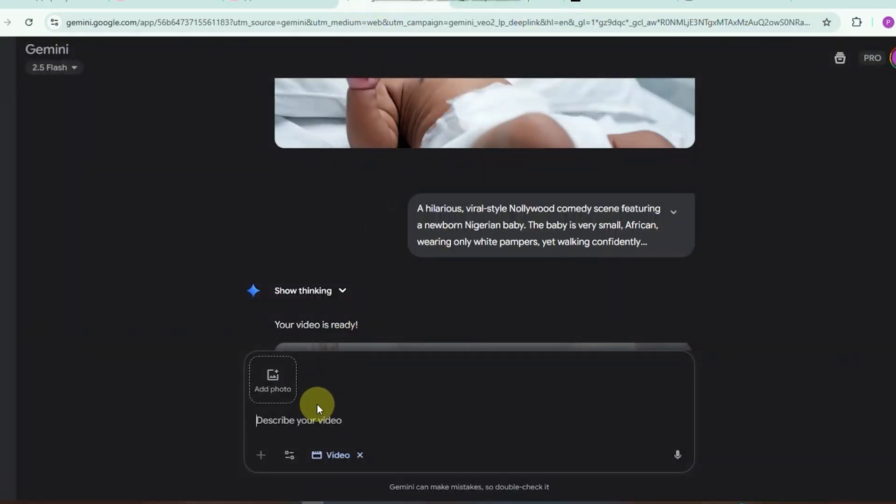
key(ctrl+v)
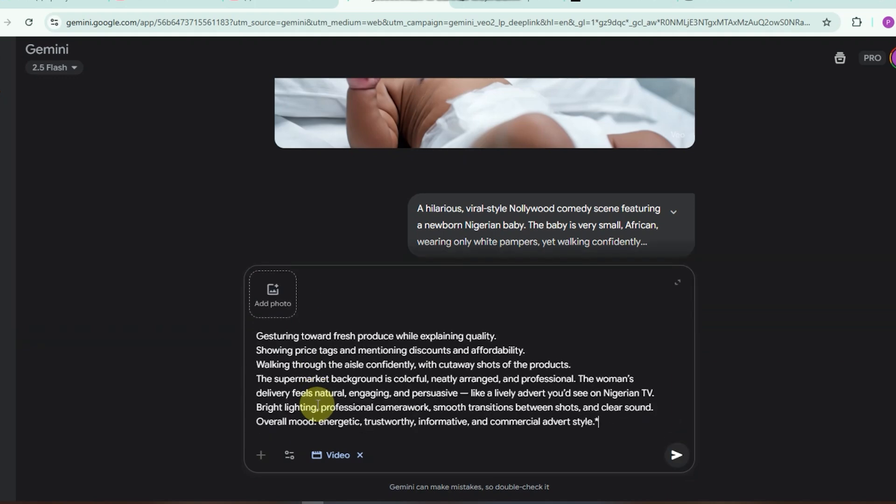
click(677, 457)
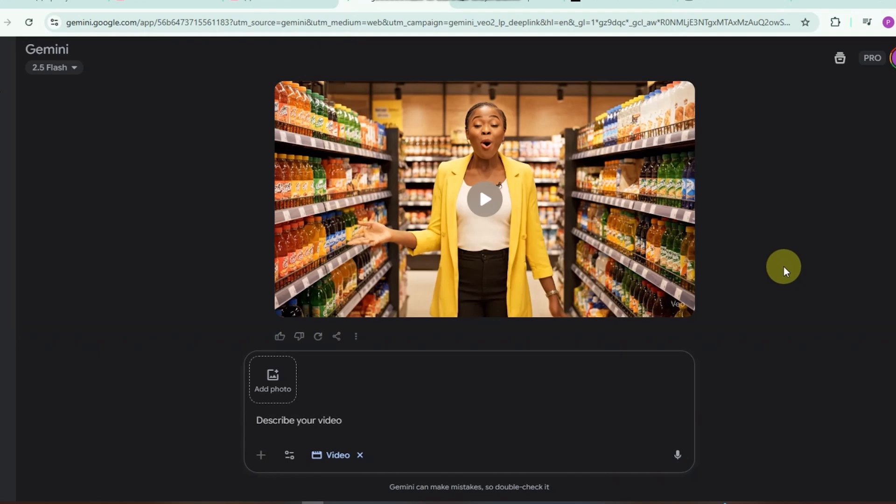
Play the generated supermarket advert video of the woman in the yellow blazer
scroll(583, 229, up, 1)
scroll(575, 226, up, 1)
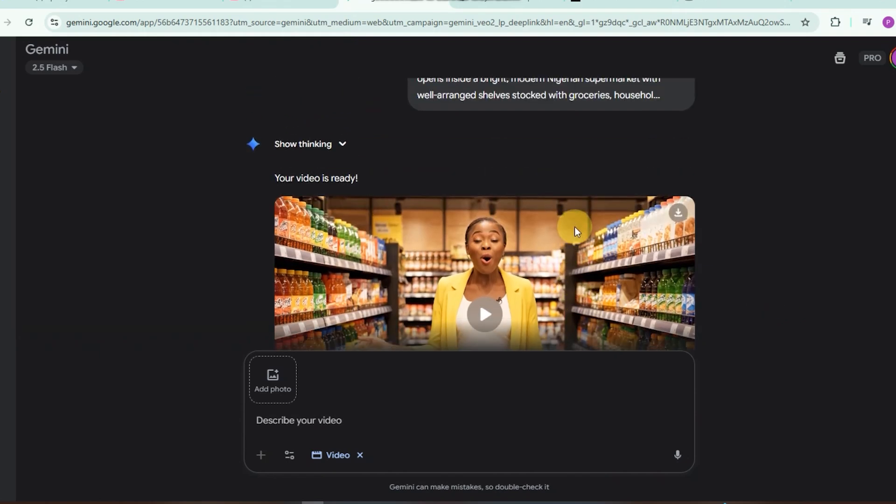
scroll(561, 226, down, 2)
click(484, 210)
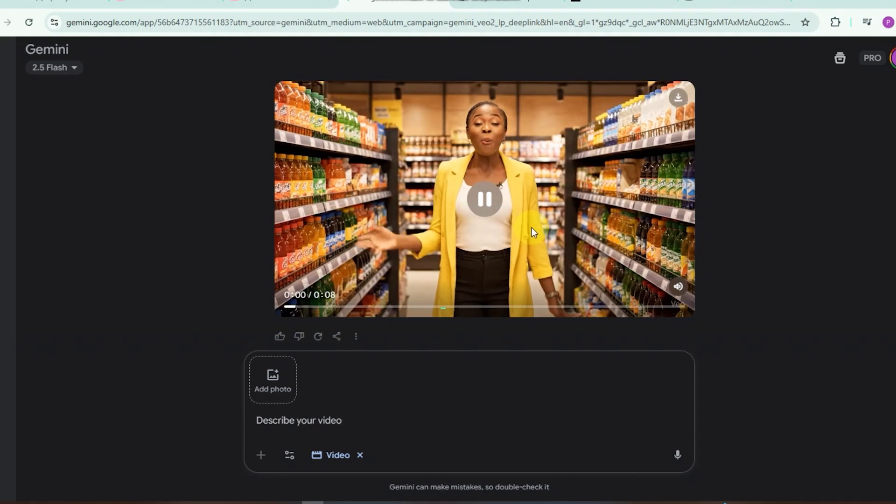
click(488, 222)
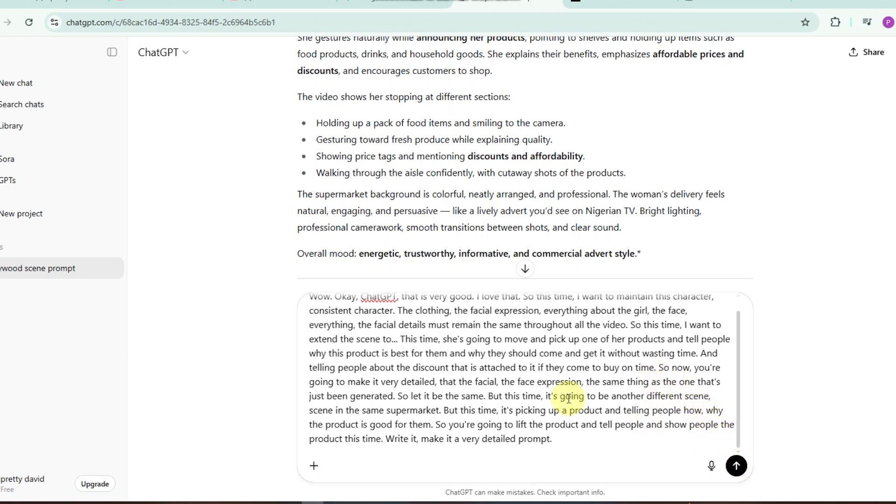
Ask ChatGPT for a detailed follow-up scene prompt keeping the same woman and clothing while she picks up a product and promotes its discount
scroll(569, 396, up, 1)
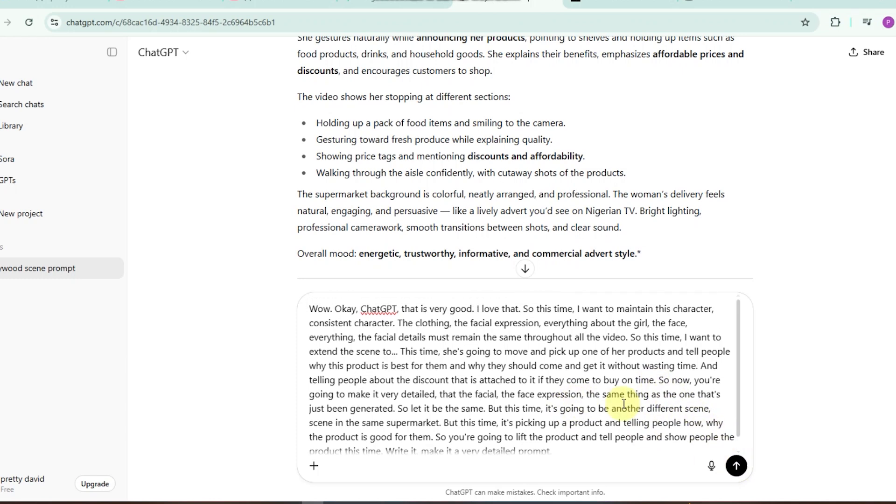
click(737, 465)
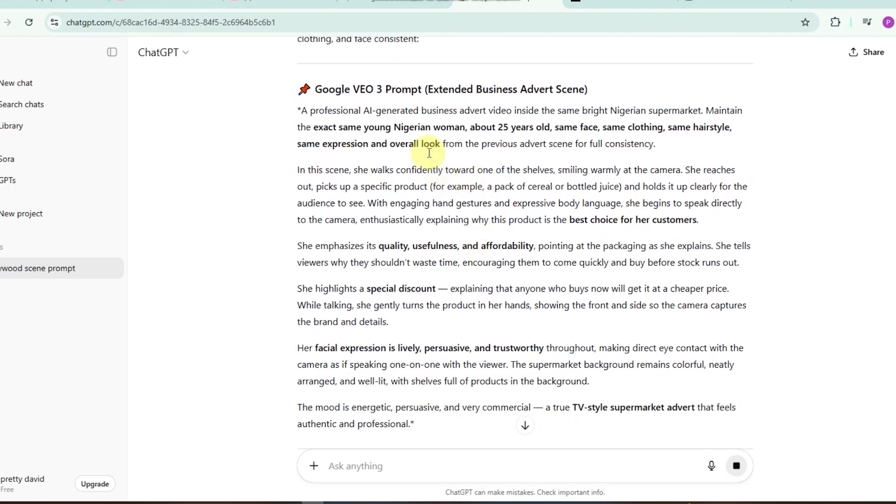
Copy the "Extended Business Advert Scene" prompt from ChatGPT into Gemini and generate the second video
scroll(327, 136, up, 1)
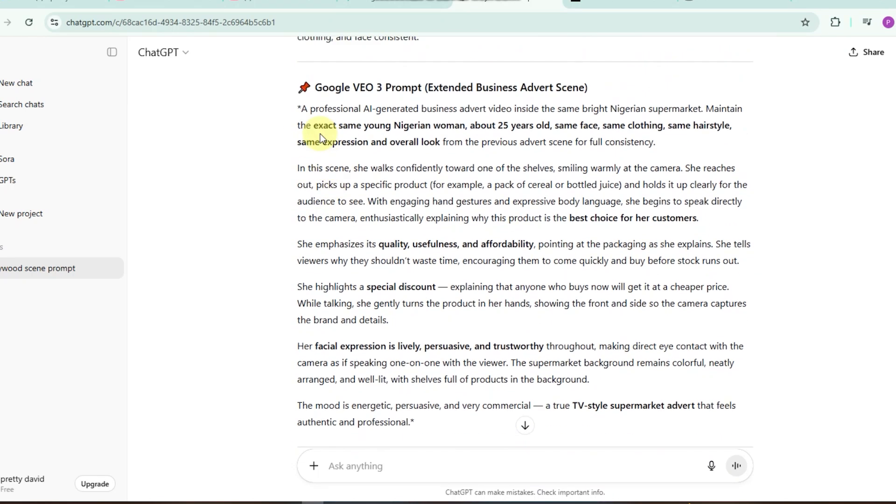
drag(298, 111, 336, 403)
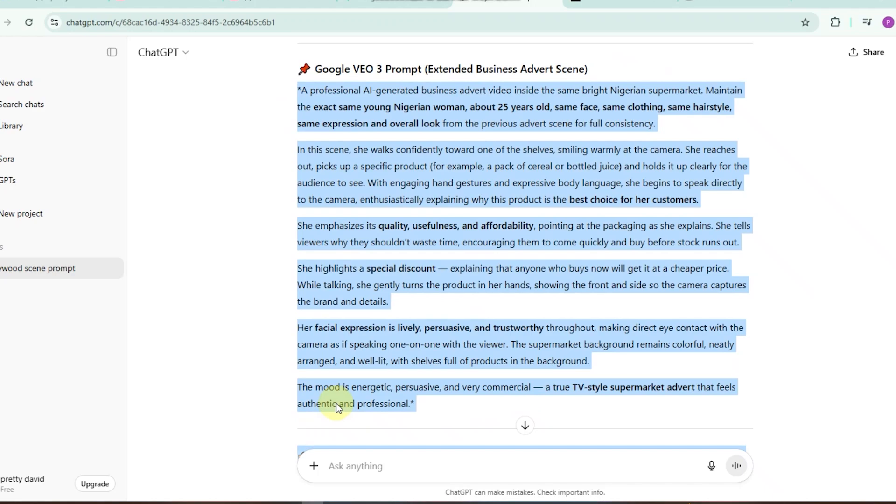
key(ctrl+shift+Tab)
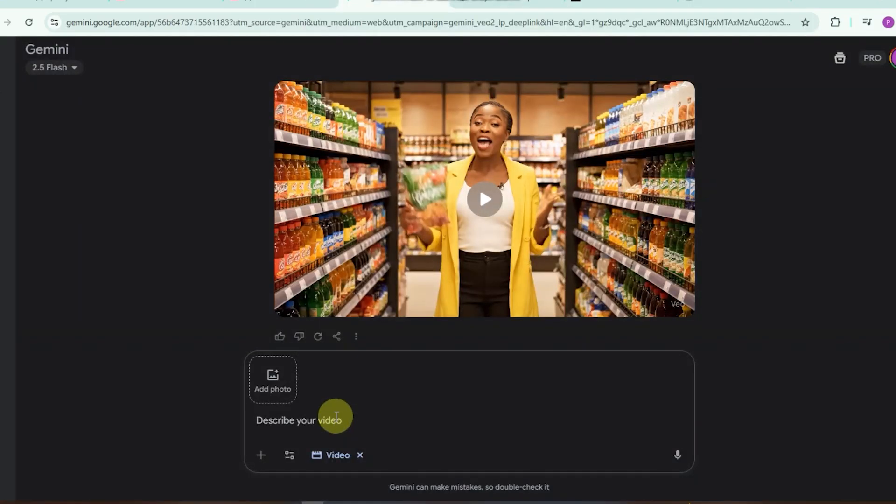
key(ctrl+v)
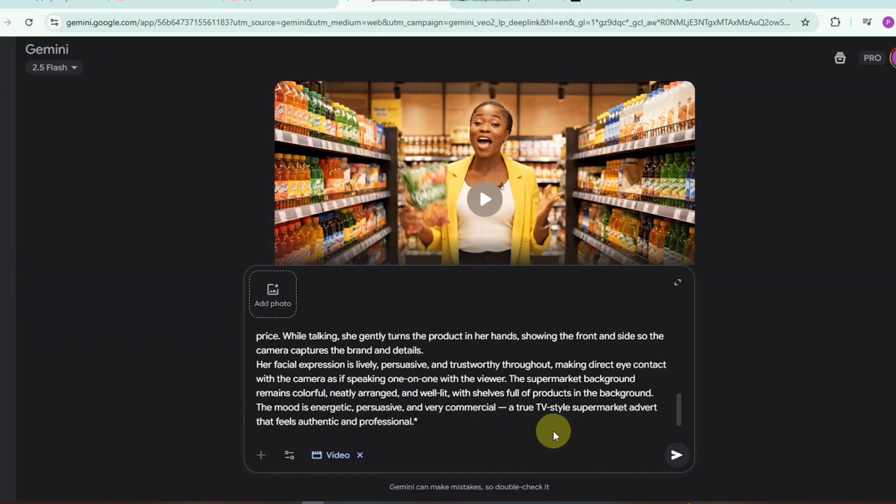
click(676, 455)
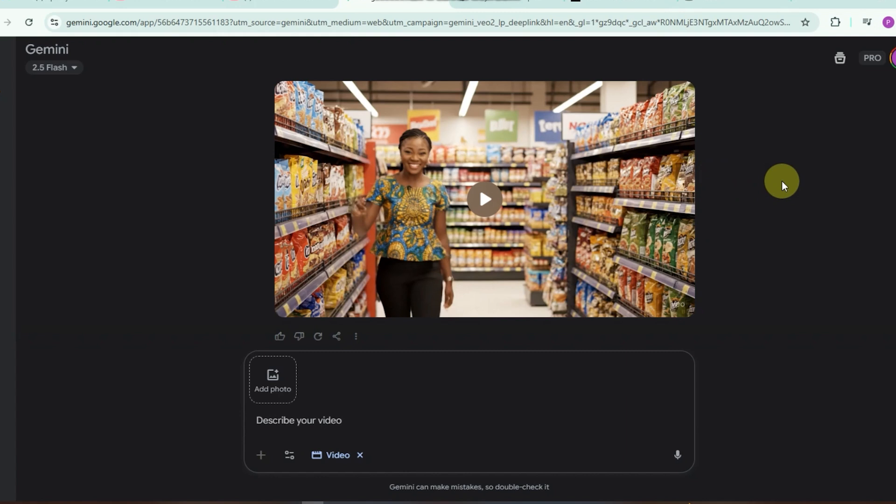
Play the second supermarket video, in which the woman picks up a product from the shelf
click(488, 201)
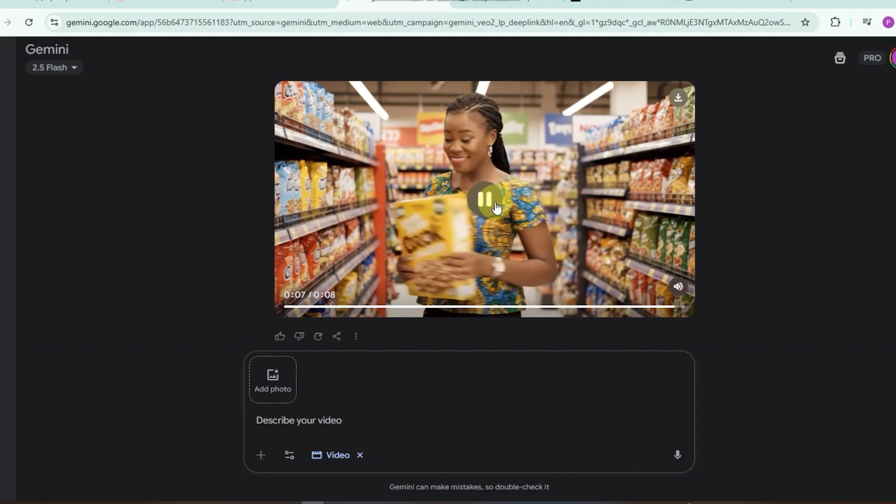
click(489, 204)
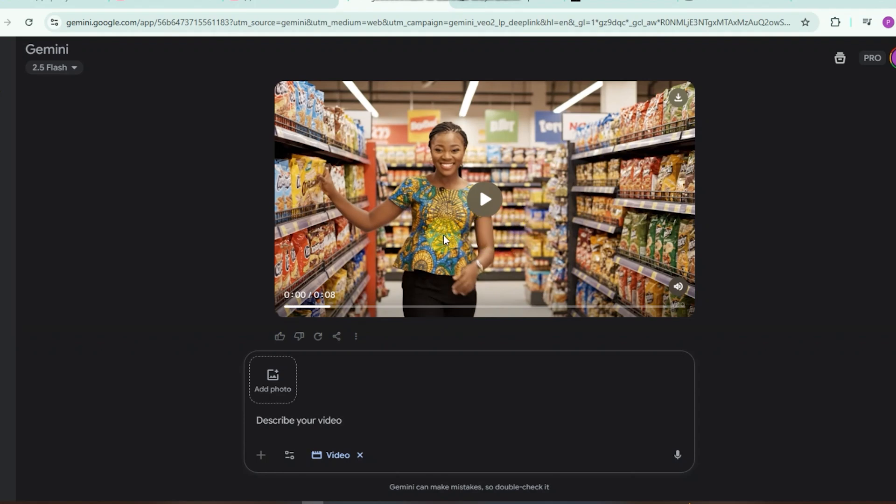
Compare the woman's face, clothing and supermarket setting between the first and second generated advert videos
scroll(443, 238, up, 2)
scroll(443, 240, up, 5)
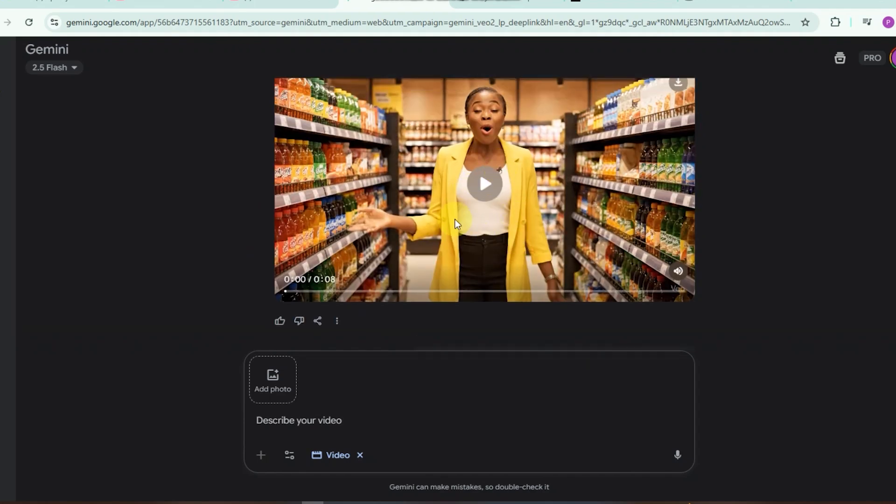
scroll(453, 246, down, 7)
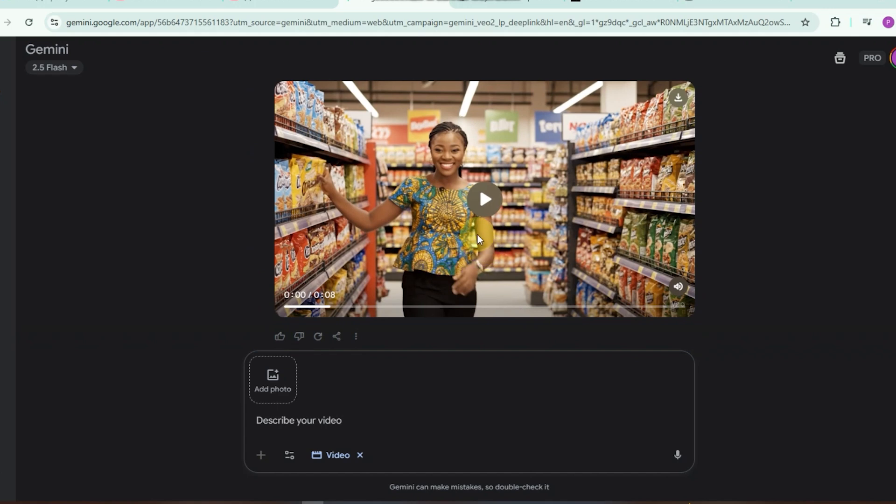
scroll(425, 239, up, 4)
scroll(440, 239, down, 3)
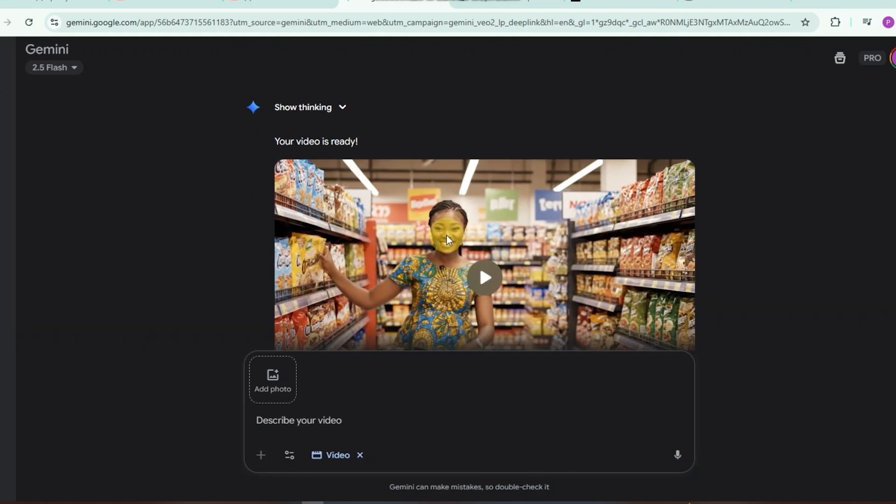
scroll(439, 252, down, 1)
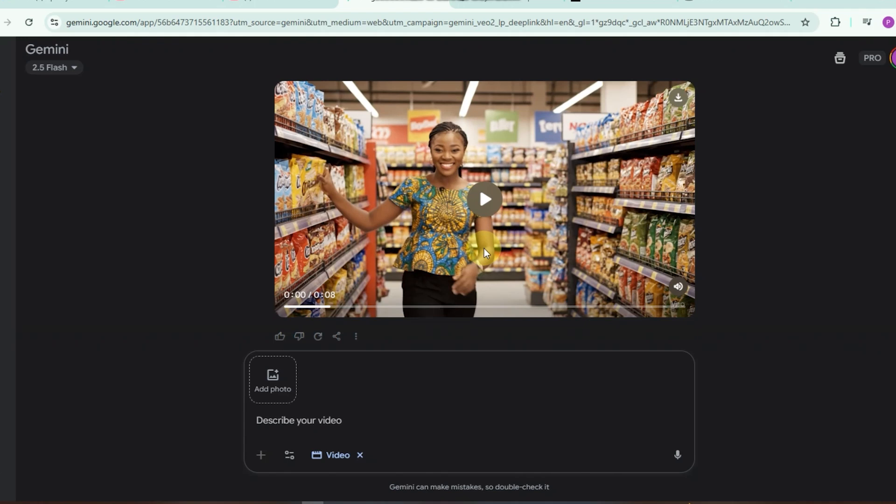
scroll(484, 252, up, 1)
scroll(485, 252, down, 1)
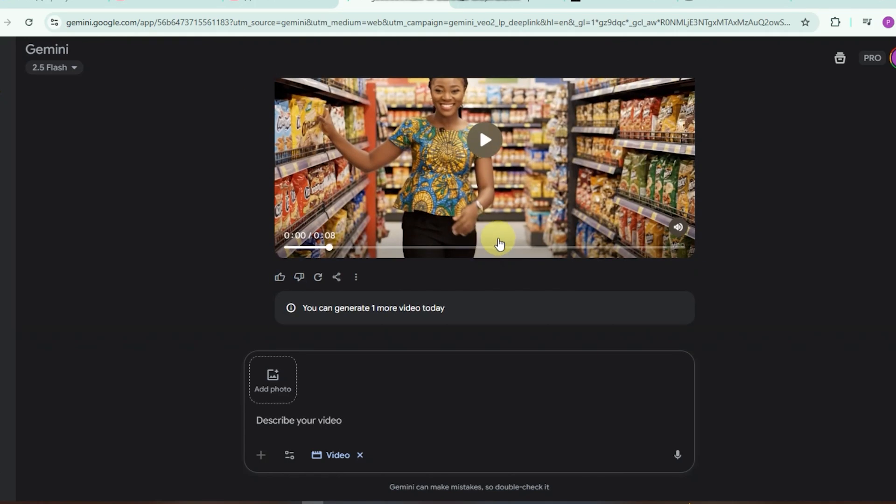
scroll(510, 235, up, 2)
scroll(513, 234, up, 1)
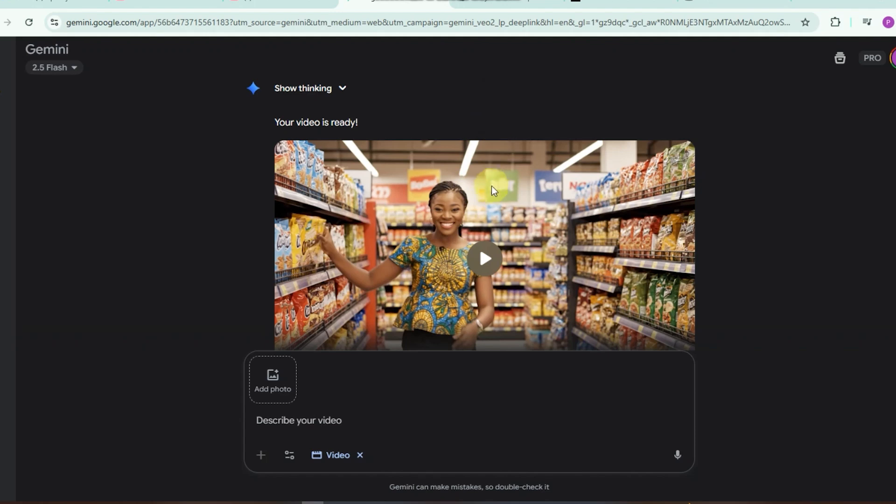
scroll(498, 206, up, 3)
scroll(498, 208, up, 3)
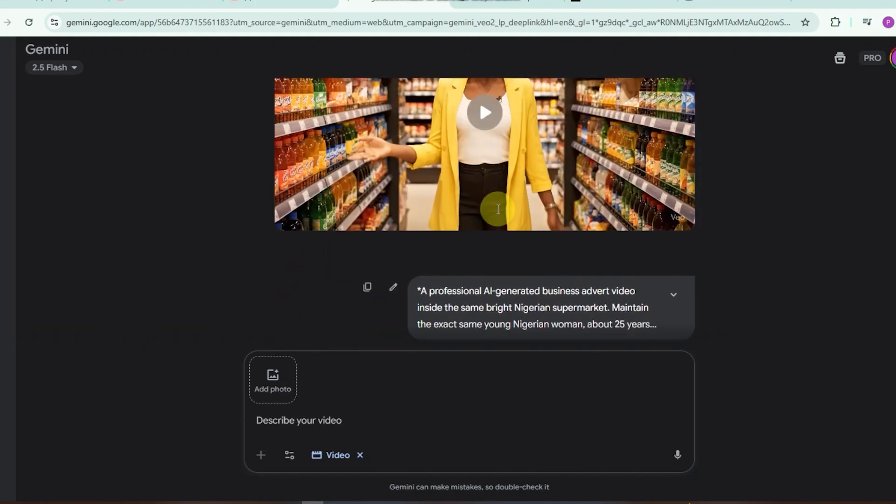
scroll(526, 195, down, 7)
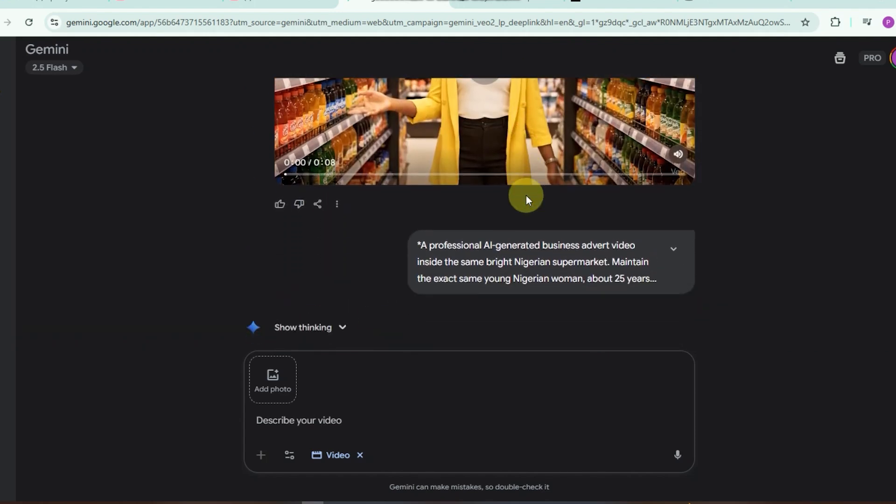
scroll(526, 197, up, 3)
scroll(526, 198, down, 2)
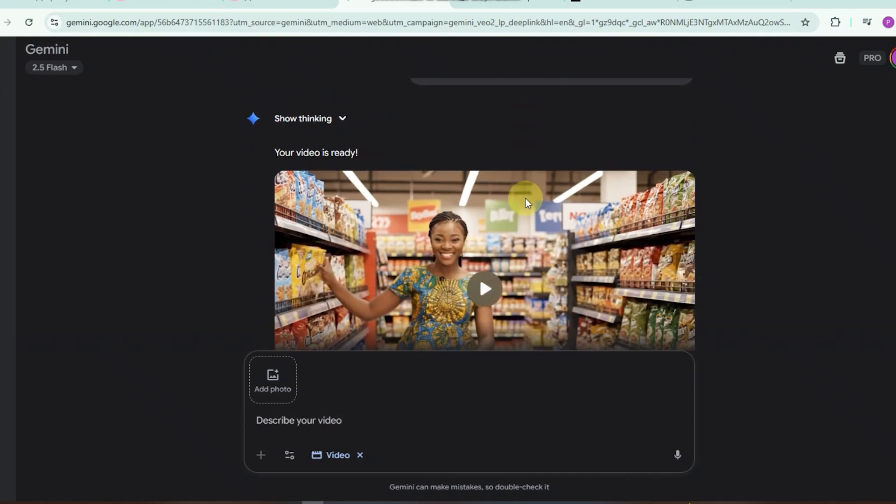
scroll(524, 199, up, 8)
scroll(524, 200, down, 8)
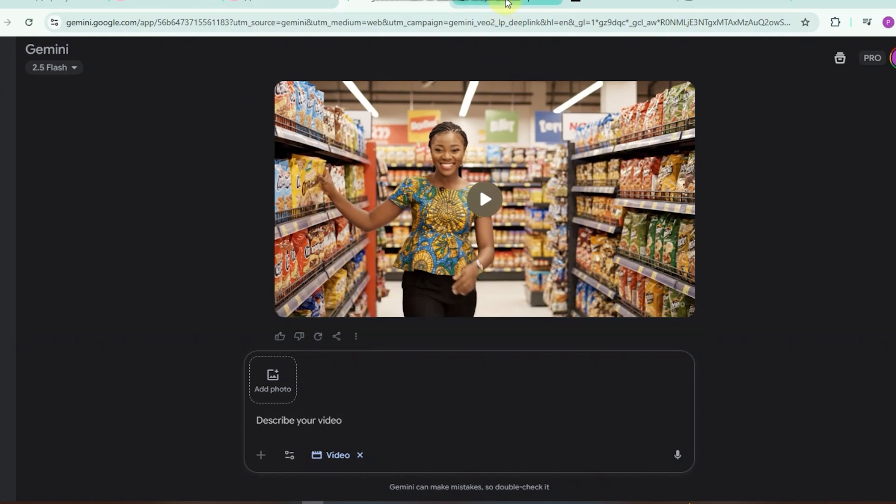
Ask ChatGPT for a detailed prompt keeping the same woman and yellow clothing while she hands a customer a product and promotes calling the on-screen number
click(506, 6)
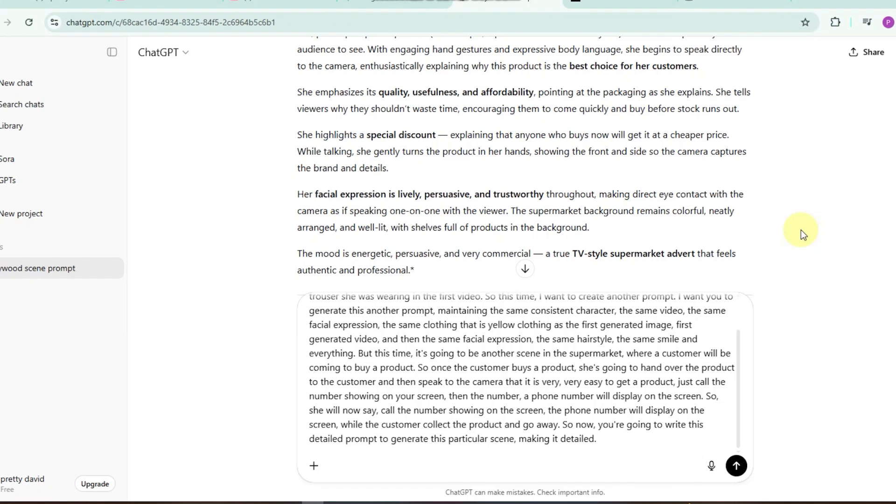
click(736, 467)
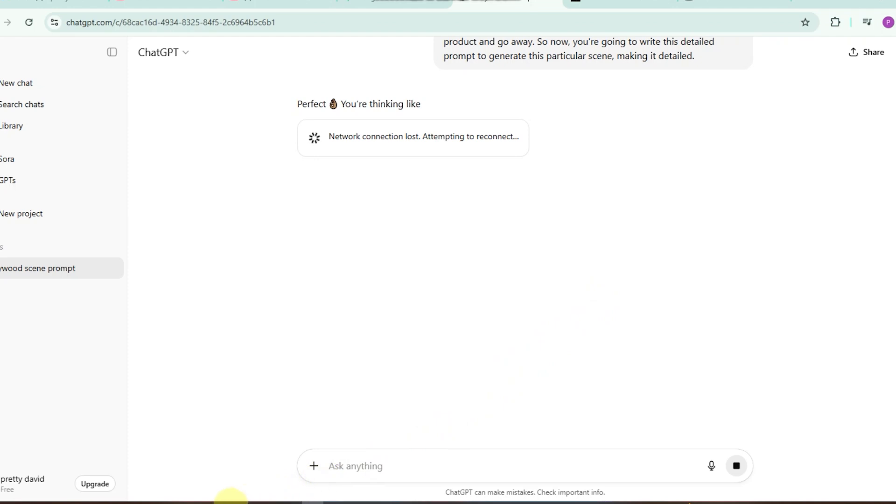
scroll(580, 262, down, 6)
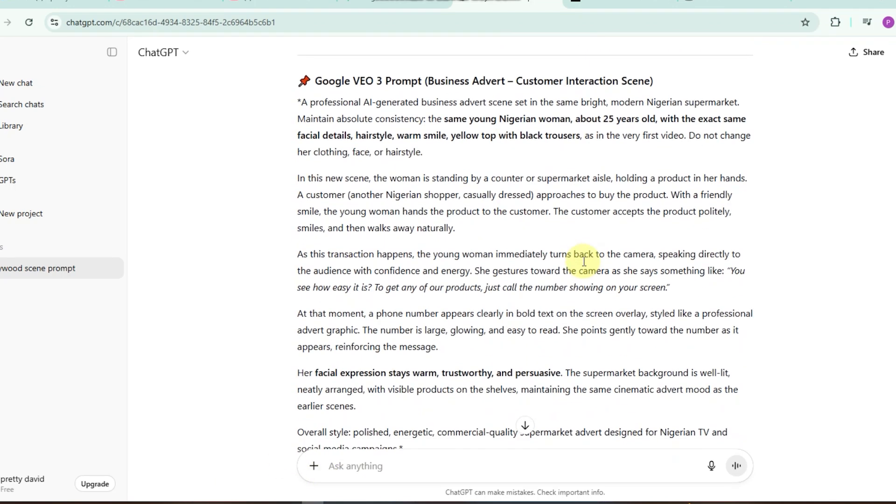
Copy the full "Google VEO 3 Prompt (Business Advert – Customer Interaction Scene)" text from ChatGPT's reply, through the overall style paragraph
scroll(508, 228, up, 6)
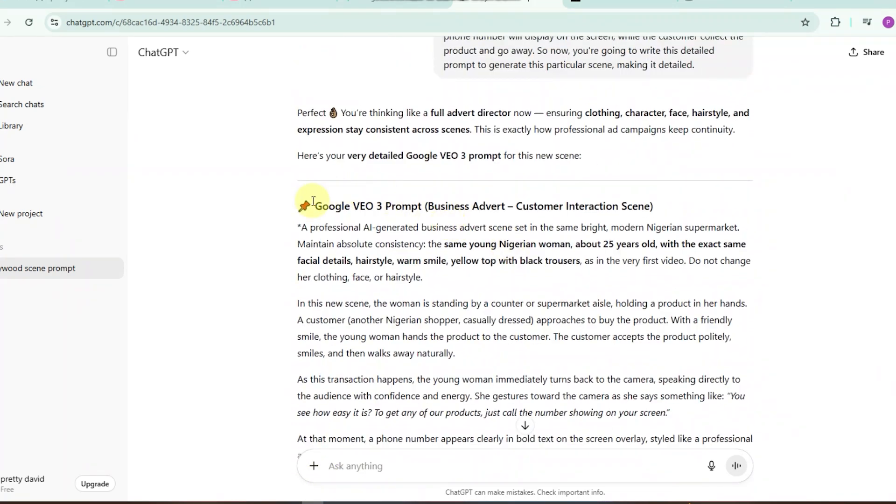
drag(299, 206, 693, 239)
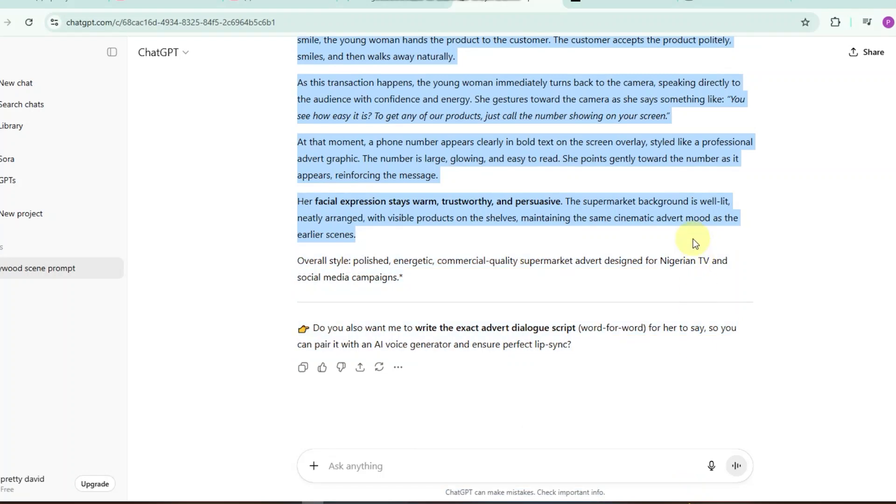
scroll(420, 196, up, 5)
drag(298, 168, 602, 291)
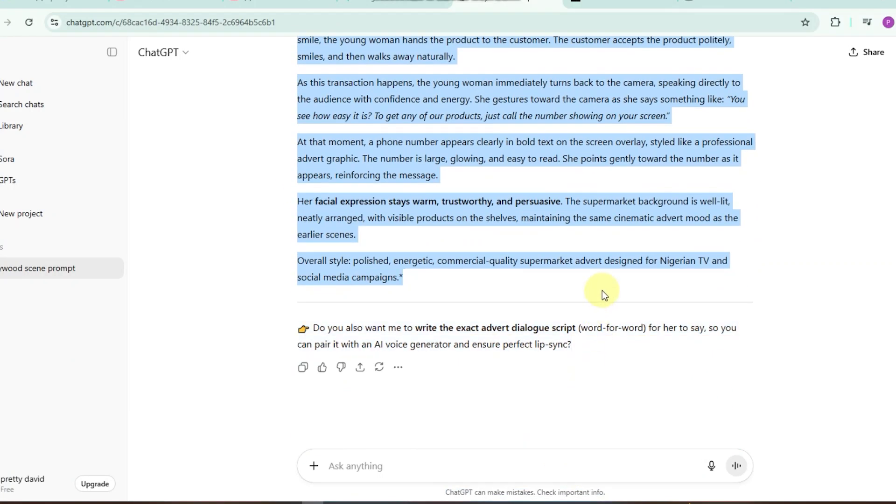
right_click(437, 264)
click(459, 279)
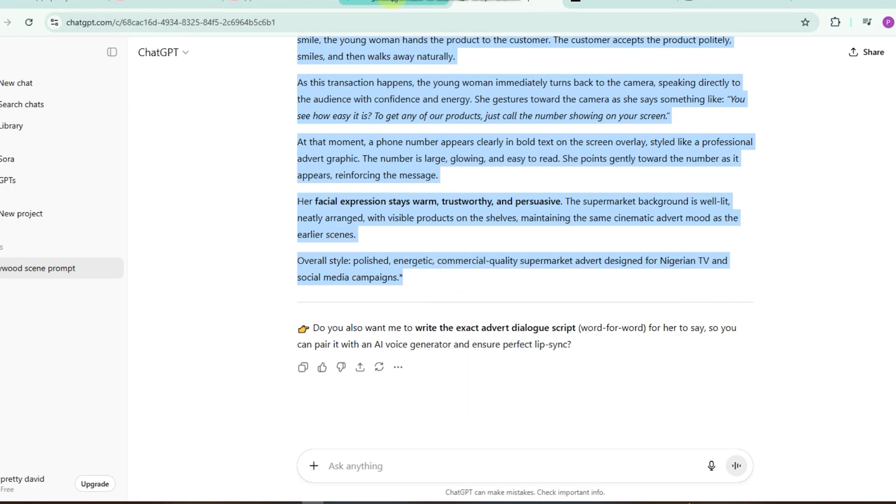
Switch to Gemini and generate the third advert video from the copied customer interaction prompt
click(394, 1)
click(326, 418)
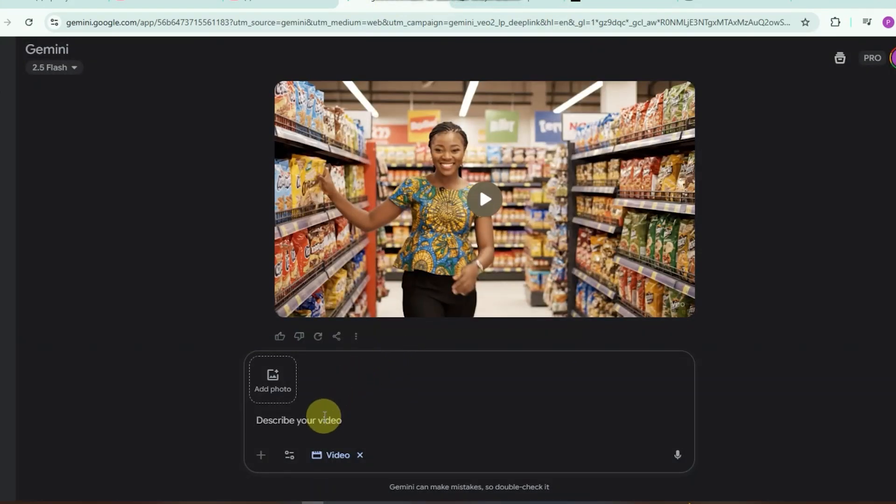
key(ctrl+v)
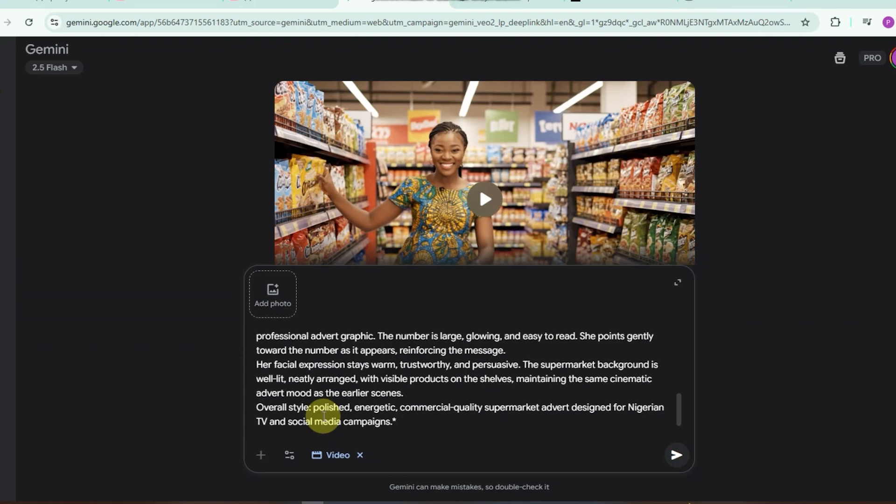
click(677, 455)
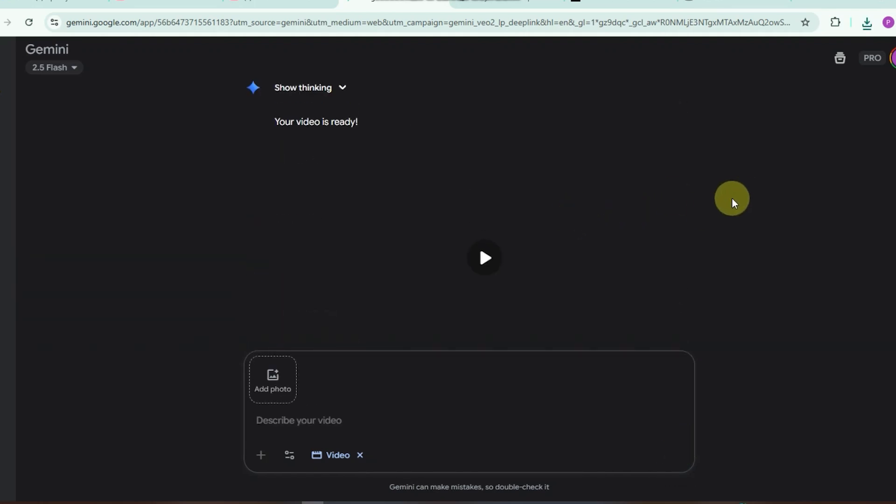
Play the start of the newly generated customer interaction video and pause it
click(486, 140)
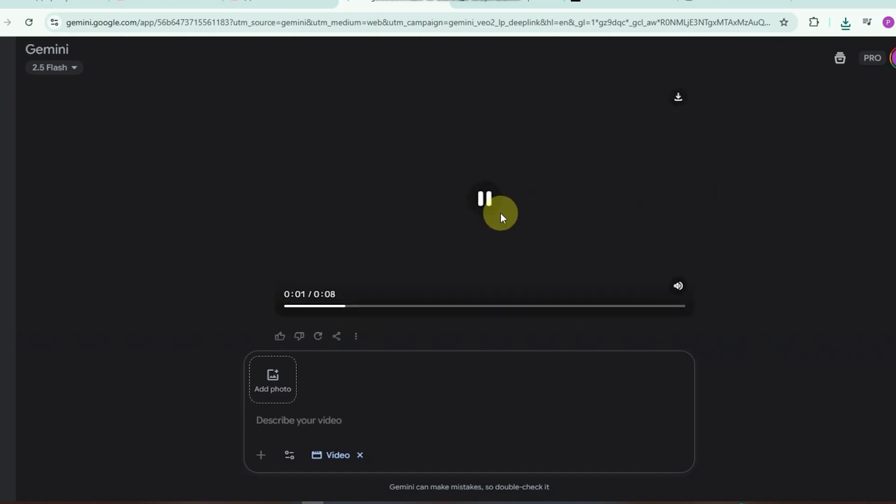
click(486, 200)
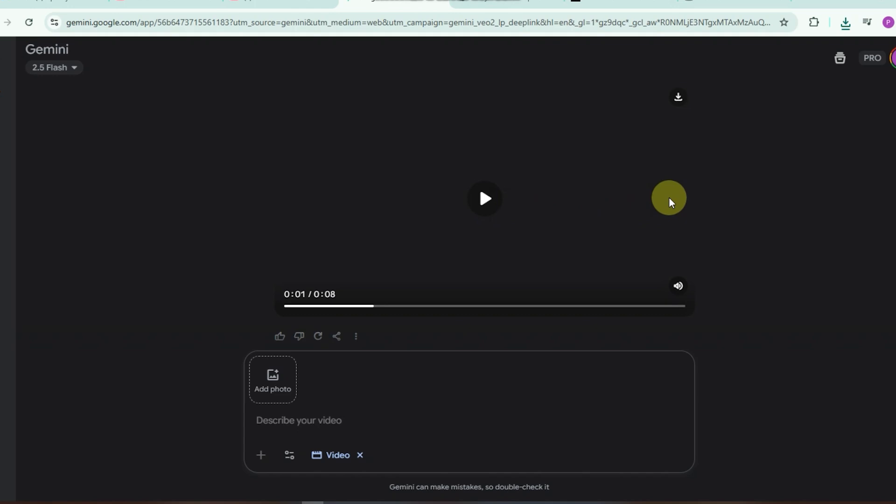